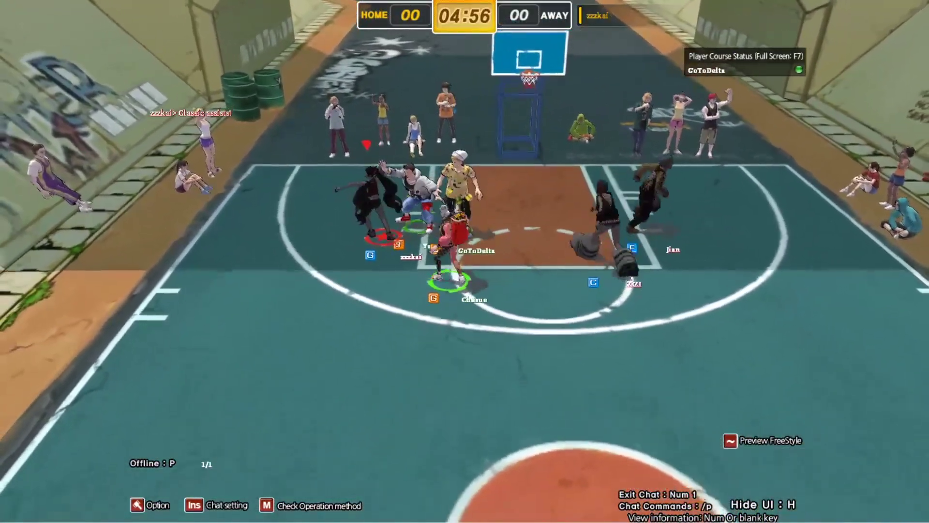
Work the player through the lane and out beyond the three-point arc
key("Right")
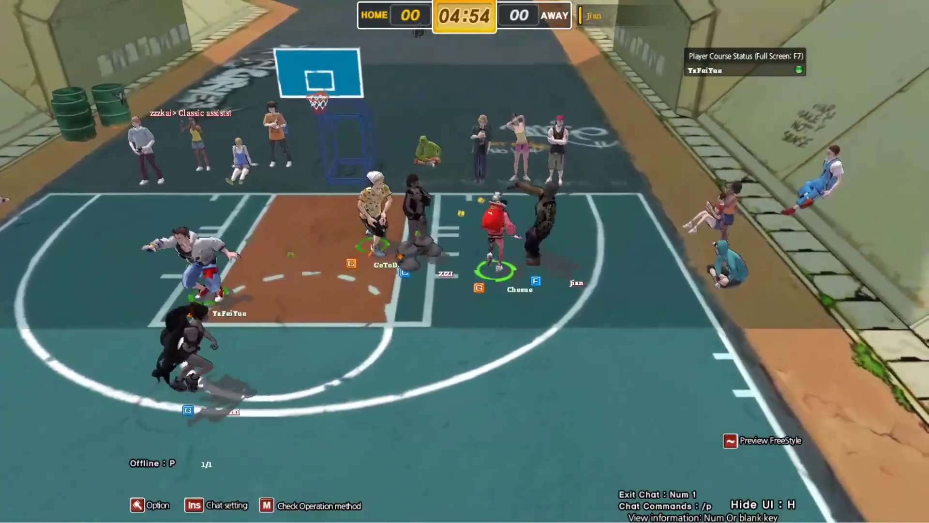
key("Left")
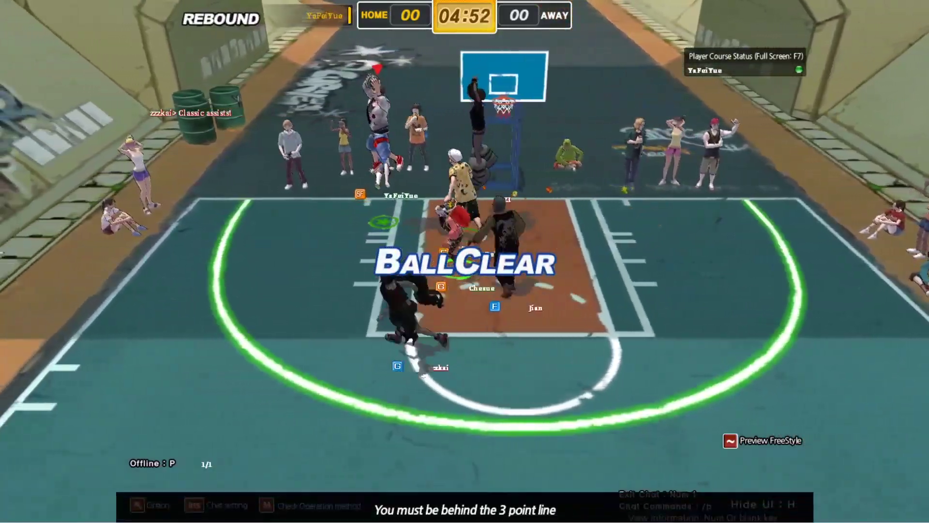
key("Down")
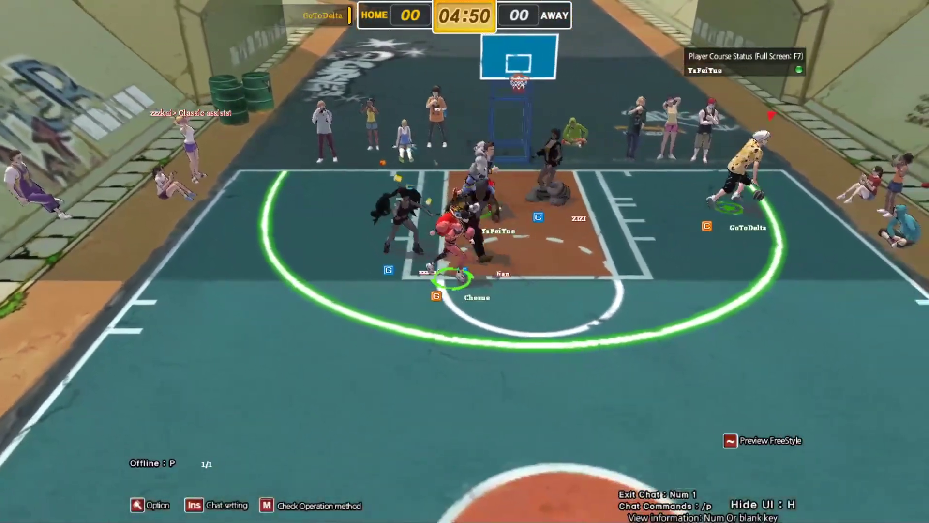
key("Right")
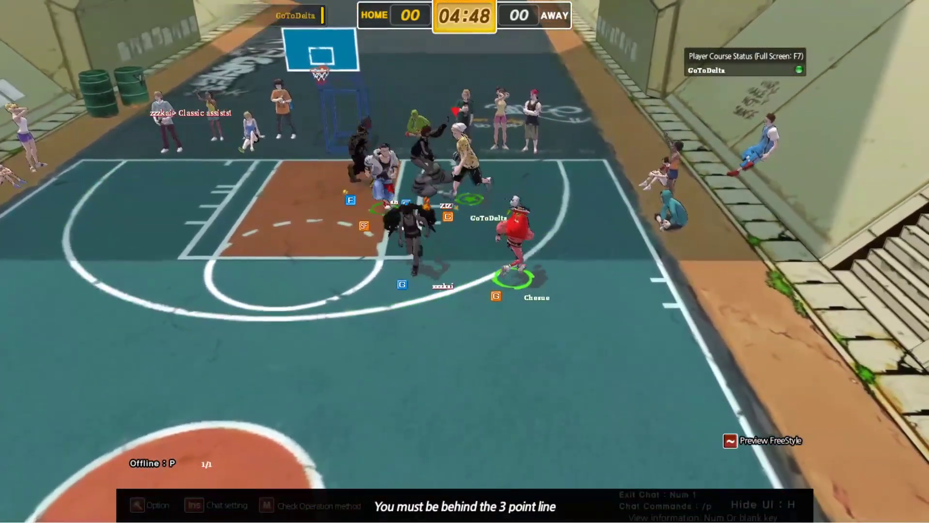
key("Up")
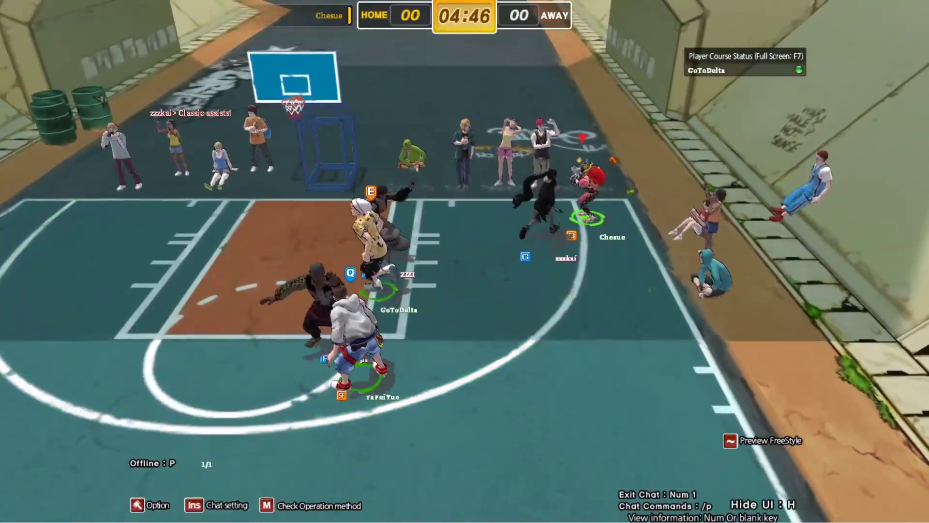
Shoot the three-pointer for a 03-00 home lead and thank the teammate with F2 chat
key("Left")
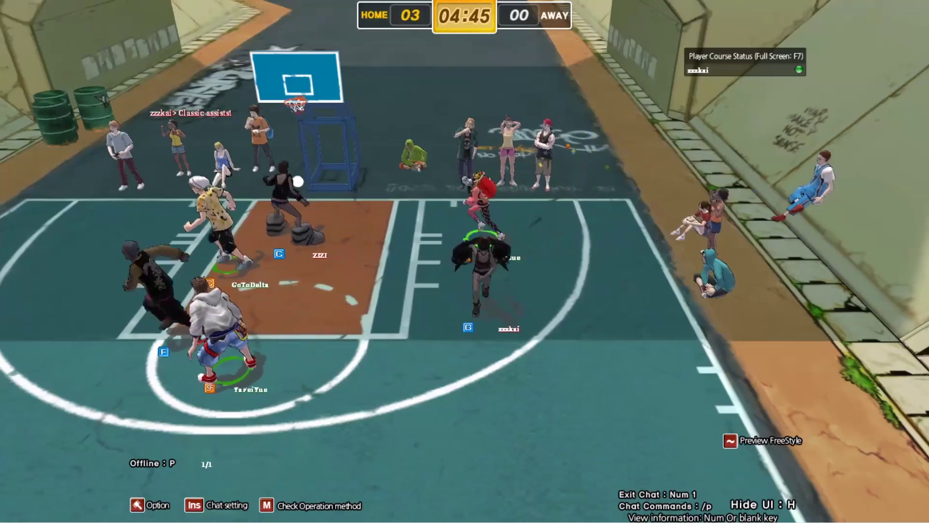
key("F2")
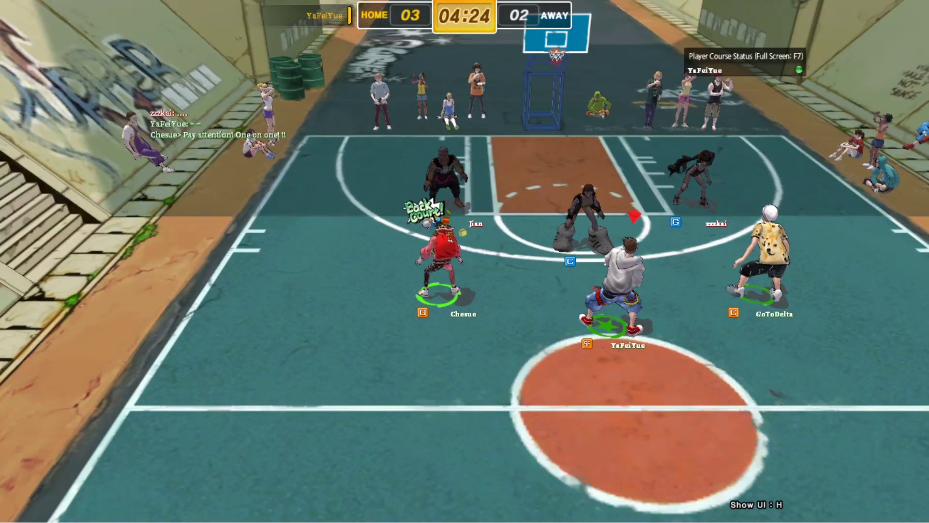
key("Left")
key("Left")
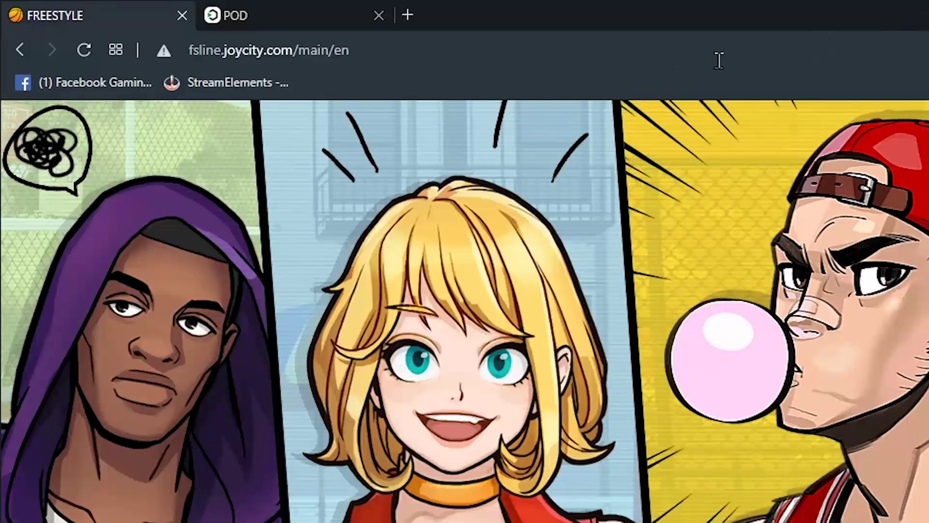
Inspect the fsline.joycity.com address, then follow GO TO PLAY to the LINE POD FreeStyle page
left_click(388, 48)
left_click(226, 53)
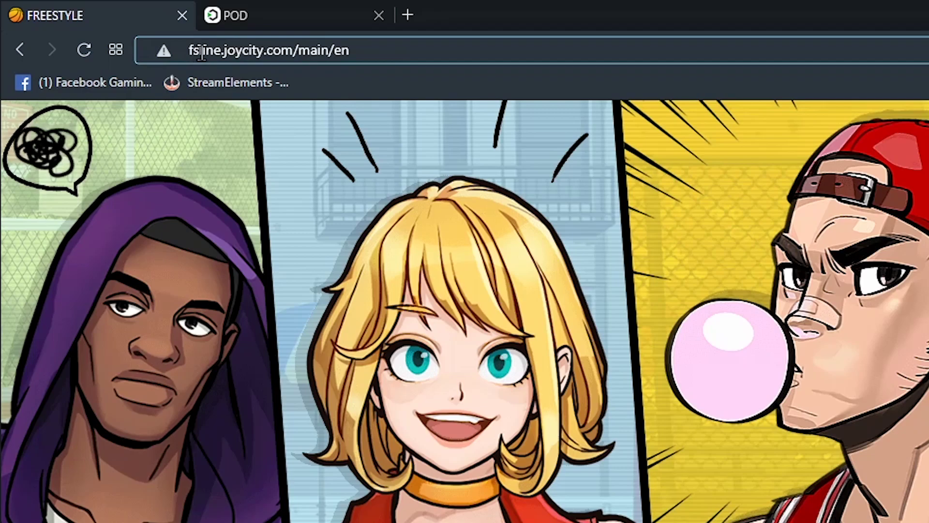
left_click_drag(264, 54, 224, 58)
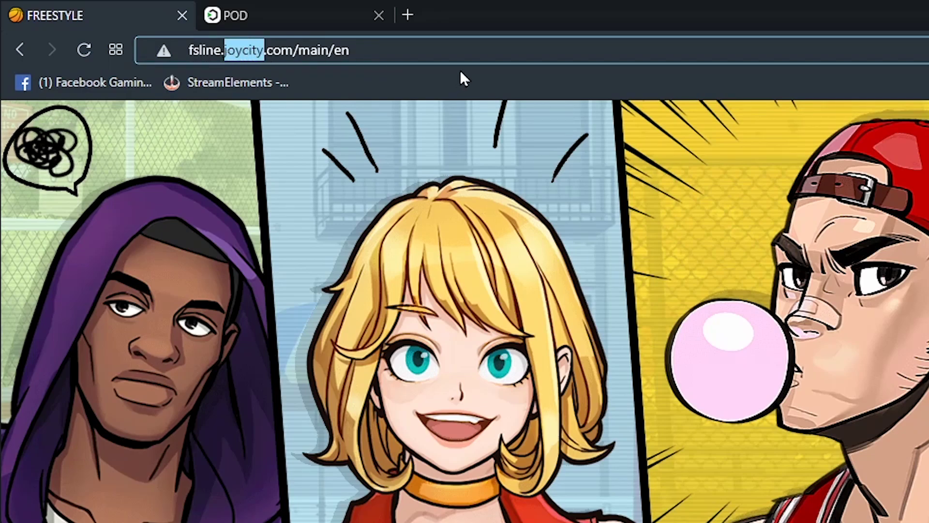
left_click(460, 48)
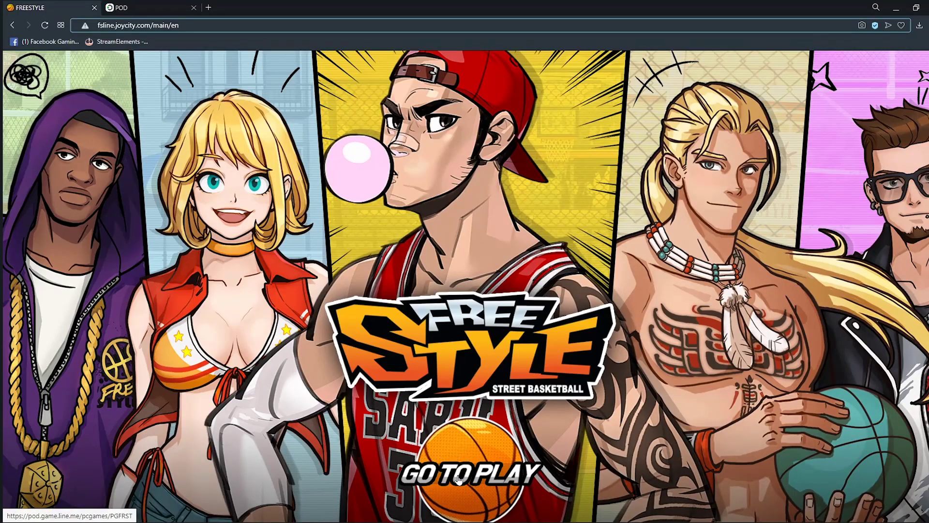
left_click(459, 479)
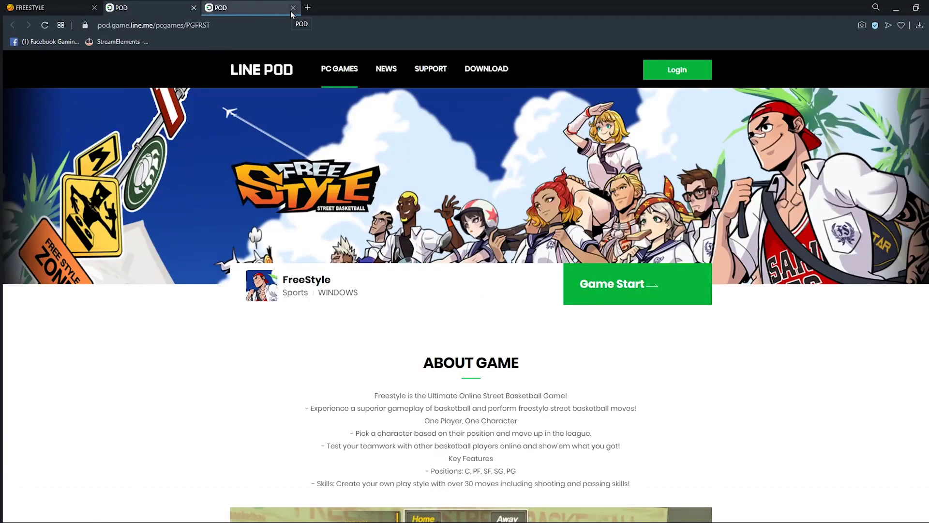
Close the duplicate POD tab and hit Game Start on the FreeStyle page
left_click(293, 8)
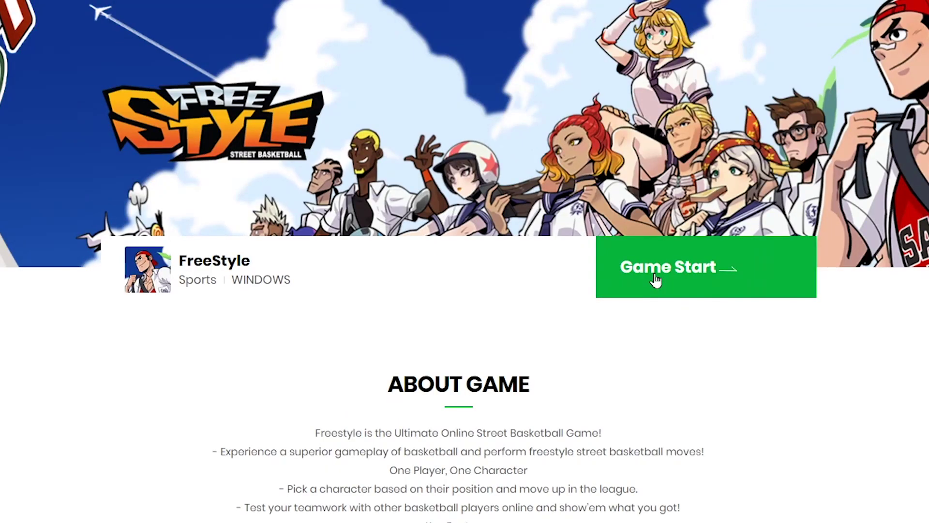
left_click(655, 279)
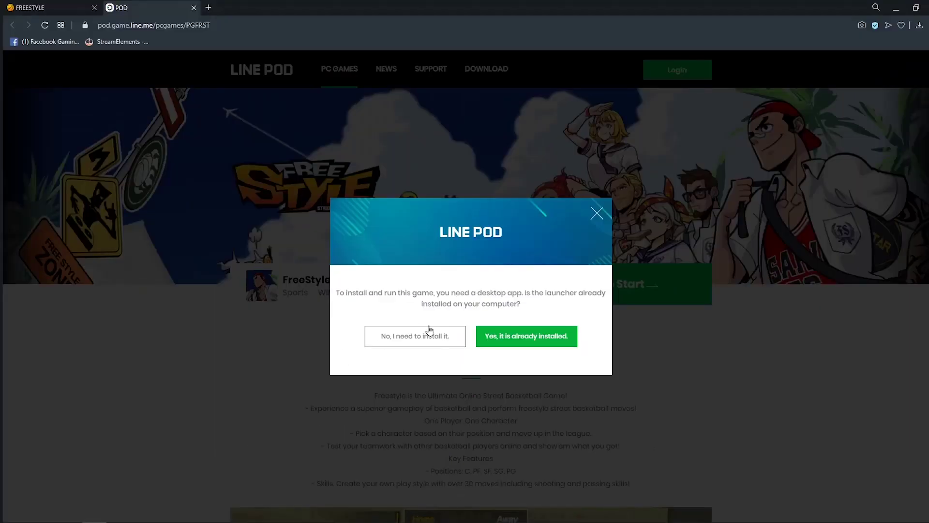
Answer that the launcher isn't installed and select LINEPODClientSetup in the Downloads folder
left_click(416, 341)
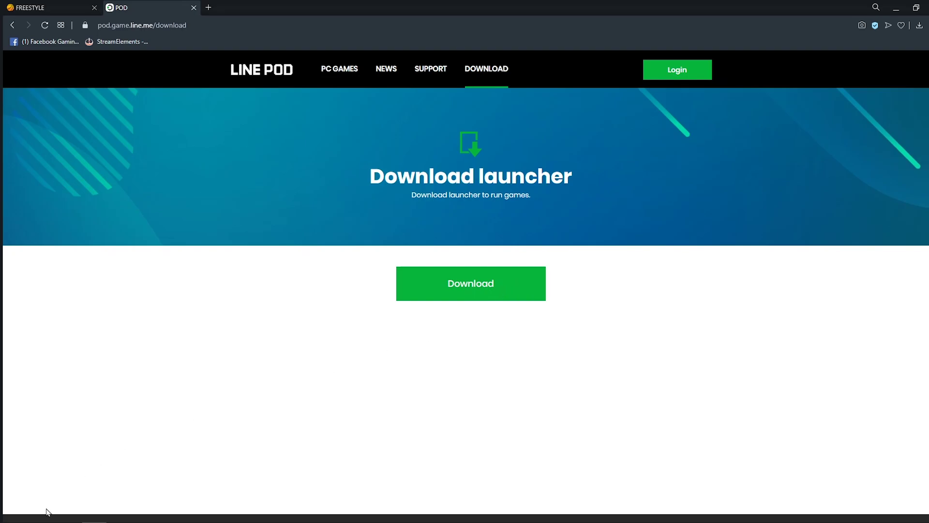
key("super+e")
left_click(312, 310)
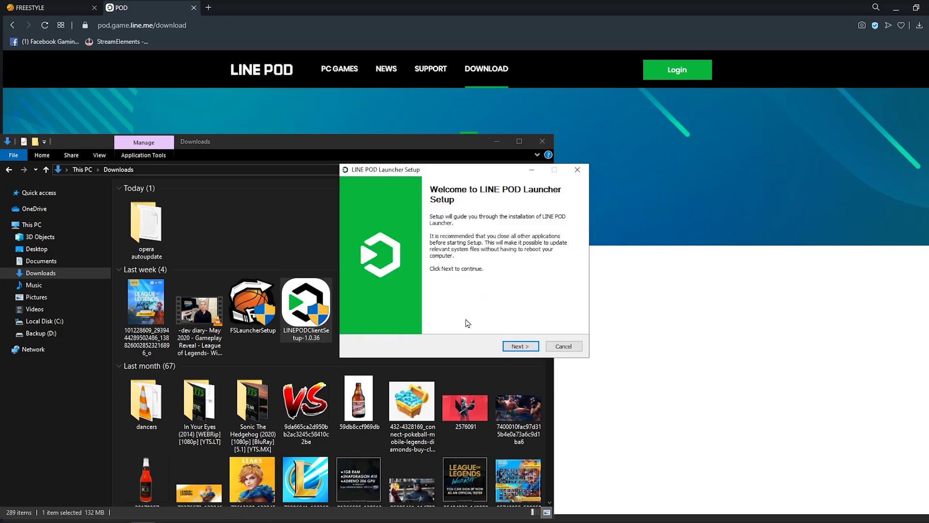
Advance the setup past the welcome and license pages, then cancel and confirm quitting
left_click(529, 346)
left_click(527, 348)
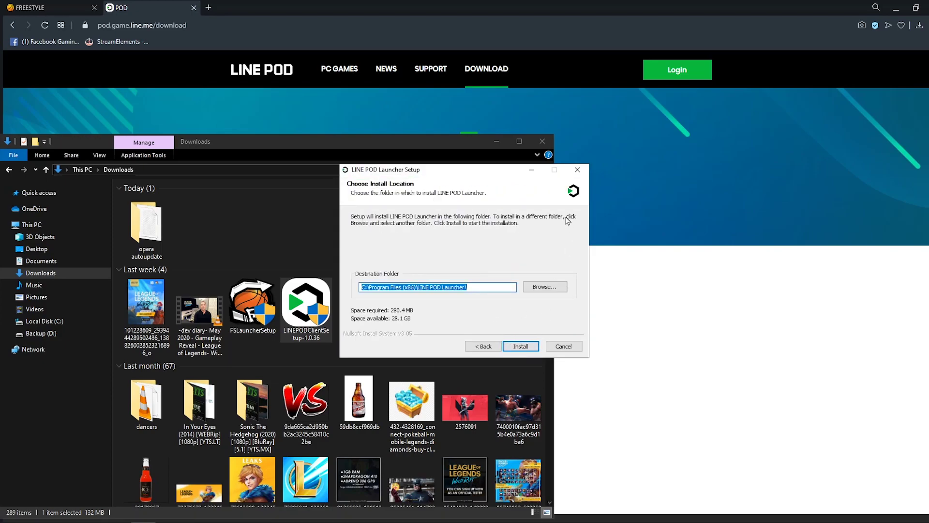
left_click(563, 346)
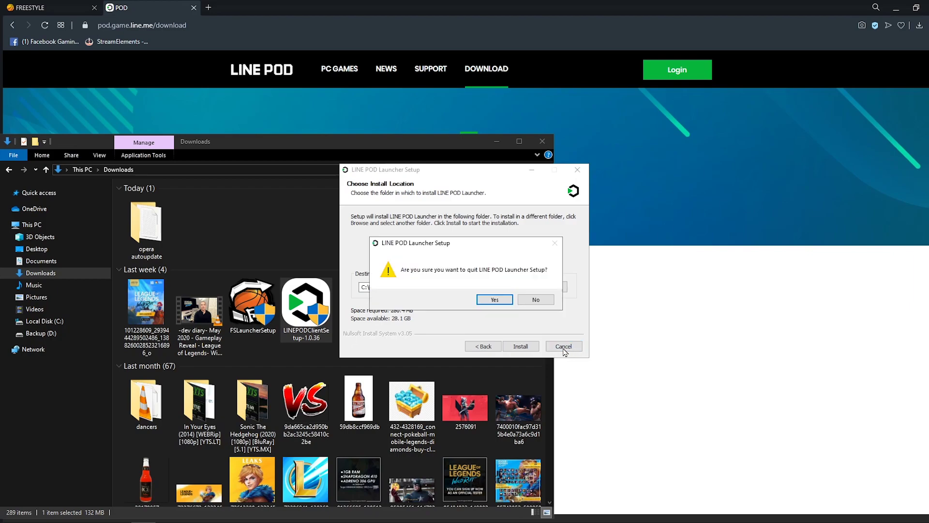
left_click(494, 300)
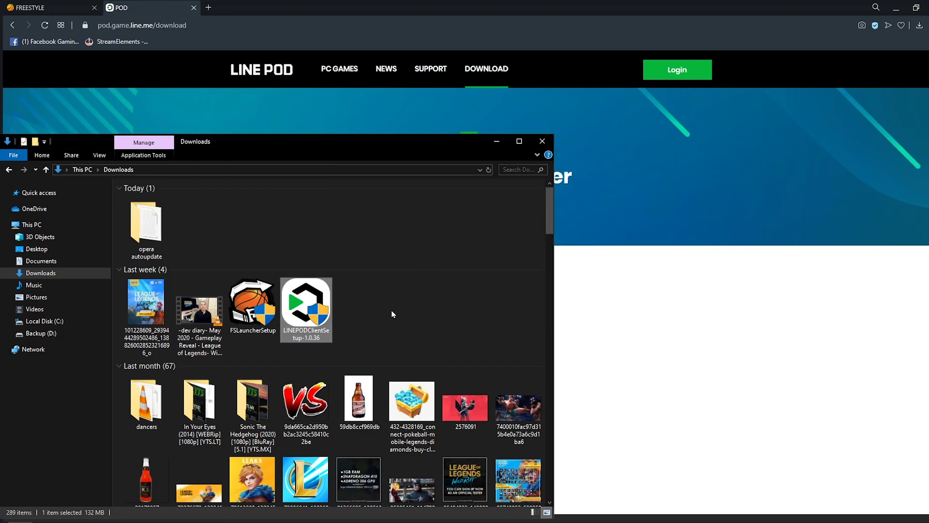
Minimize the browser and Downloads windows, then refresh the desktop
left_click(895, 8)
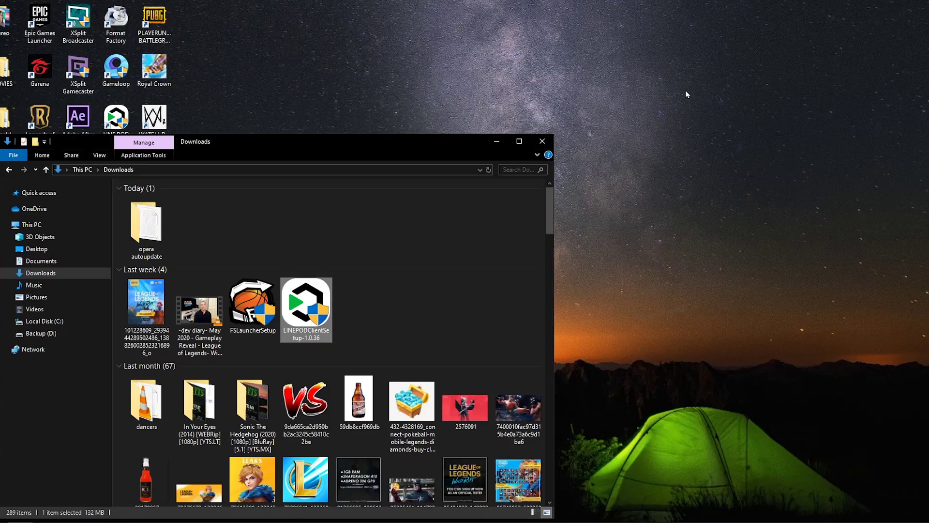
left_click(497, 141)
right_click(280, 181)
left_click(305, 224)
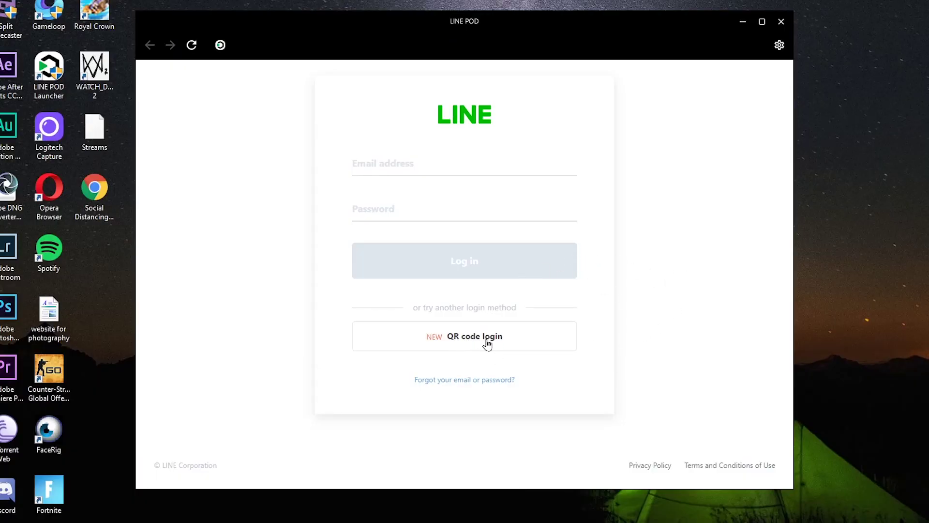
Switch the LINE login screen to QR code sign-in
left_click(487, 344)
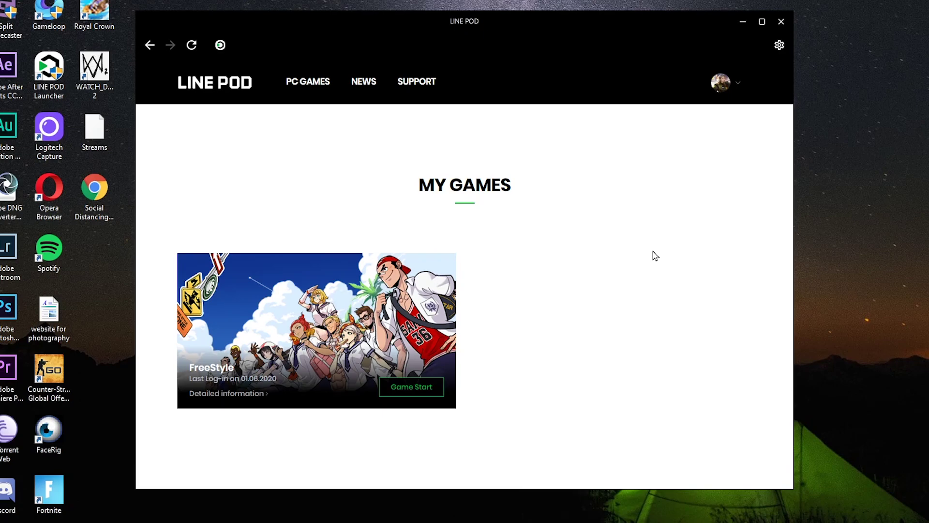
Go to the LINE POD home page, pick FreeStyle from the PC GAMES menu, and scroll to About Game
mouse_move(306, 92)
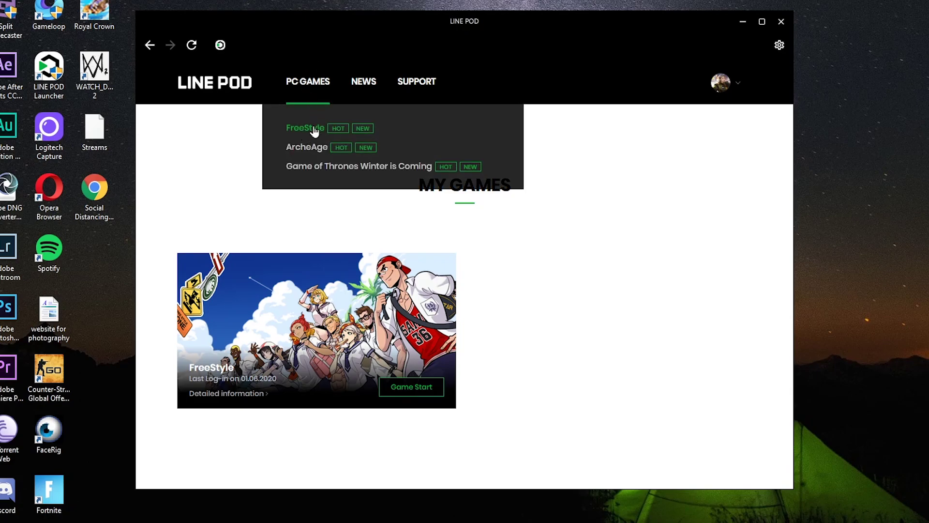
left_click(221, 91)
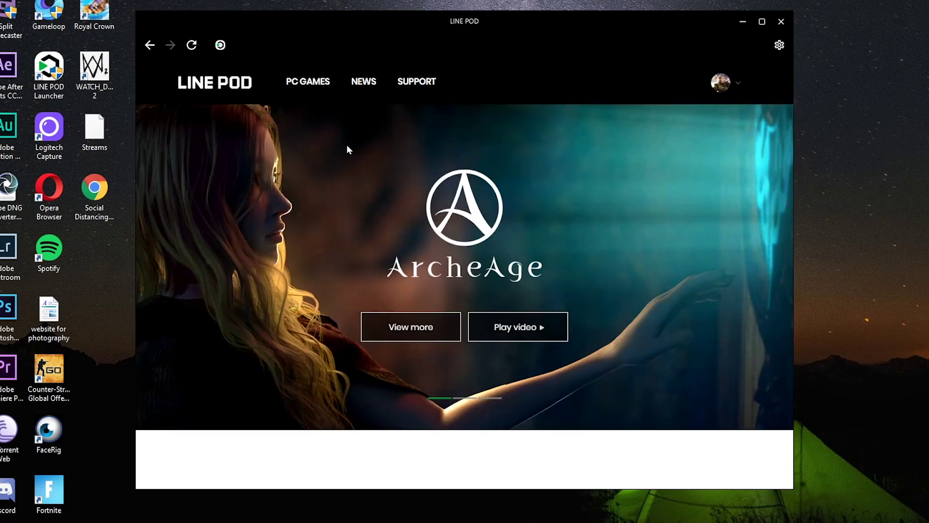
mouse_move(297, 87)
left_click(309, 132)
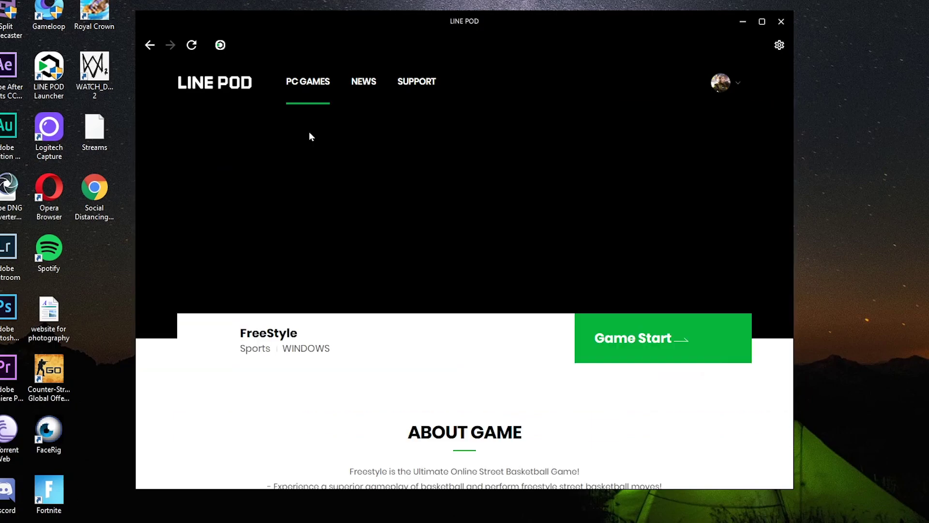
scroll(612, 362, "down", 1)
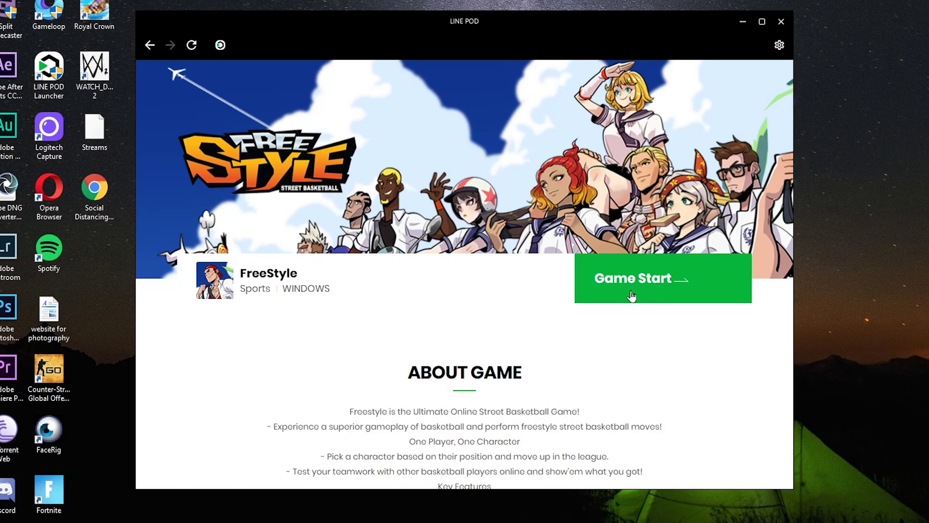
Check FSLauncherSetup in Downloads, minimize Explorer, and start FreeStyle from its POD page
left_click(33, 520)
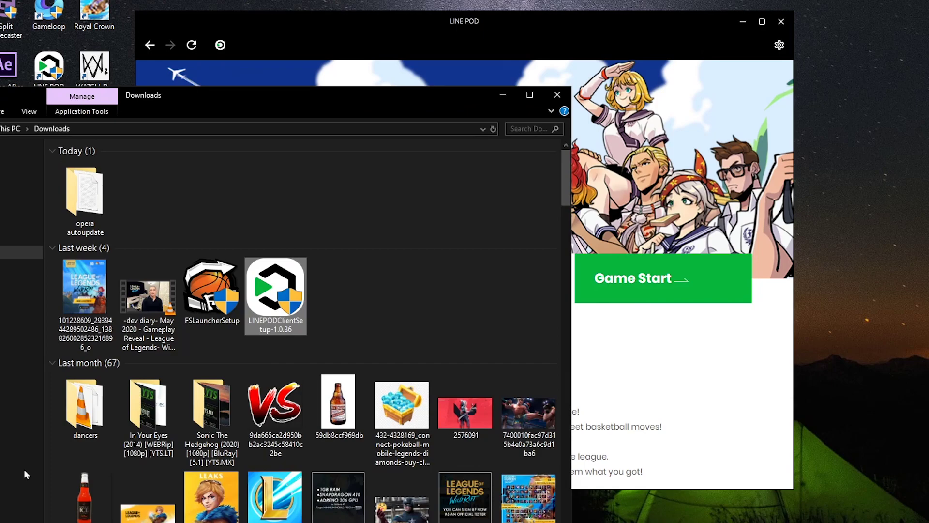
left_click(218, 292)
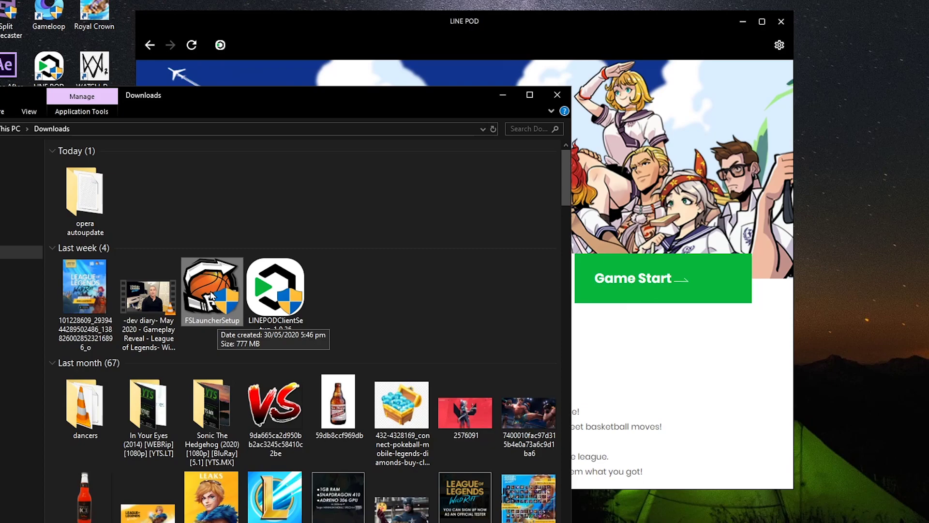
left_click(503, 94)
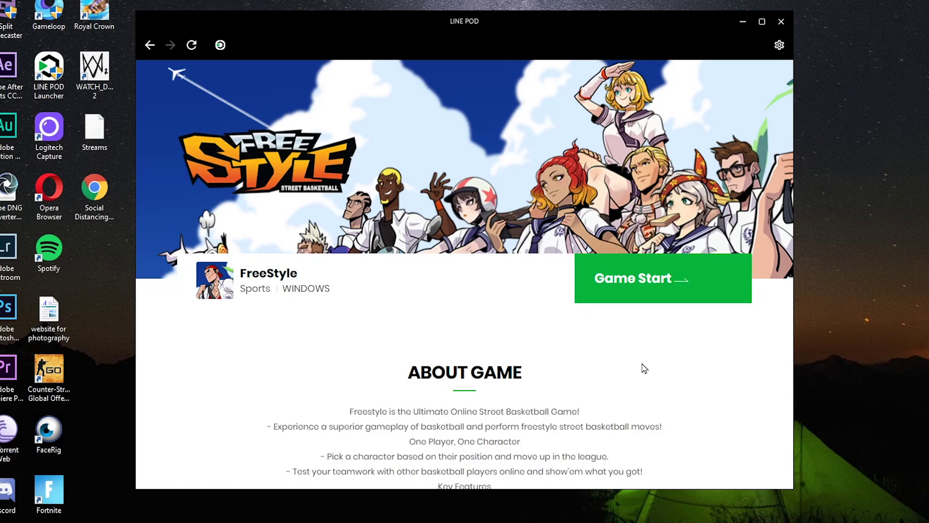
left_click(630, 296)
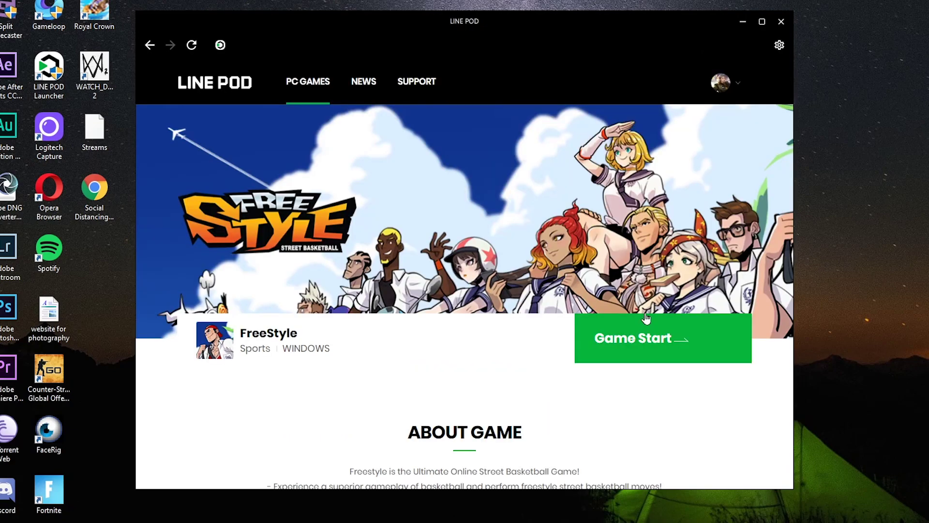
left_click(608, 356)
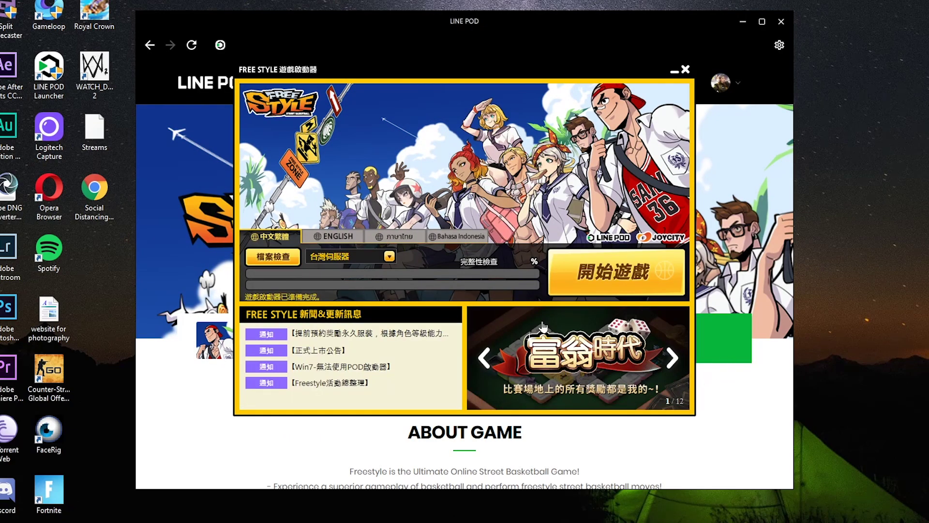
Switch the FreeStyle launcher language to English and bring up the server dropdown
left_click(334, 237)
left_click(330, 237)
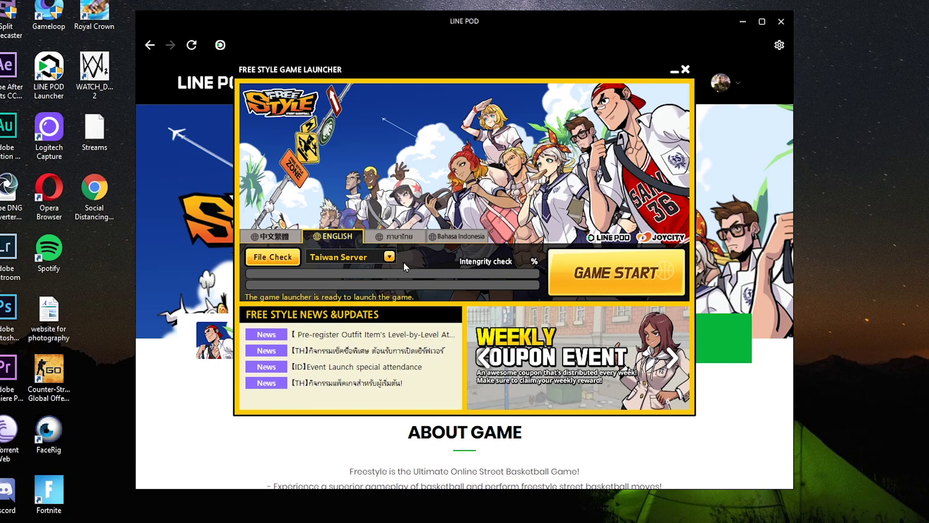
left_click(389, 257)
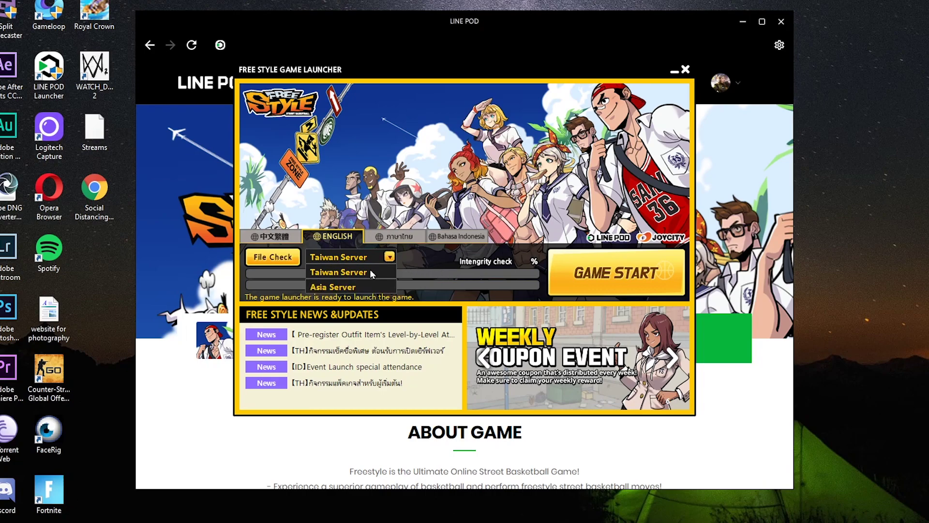
Confirm Taiwan Server as the launcher's game server
left_click(390, 262)
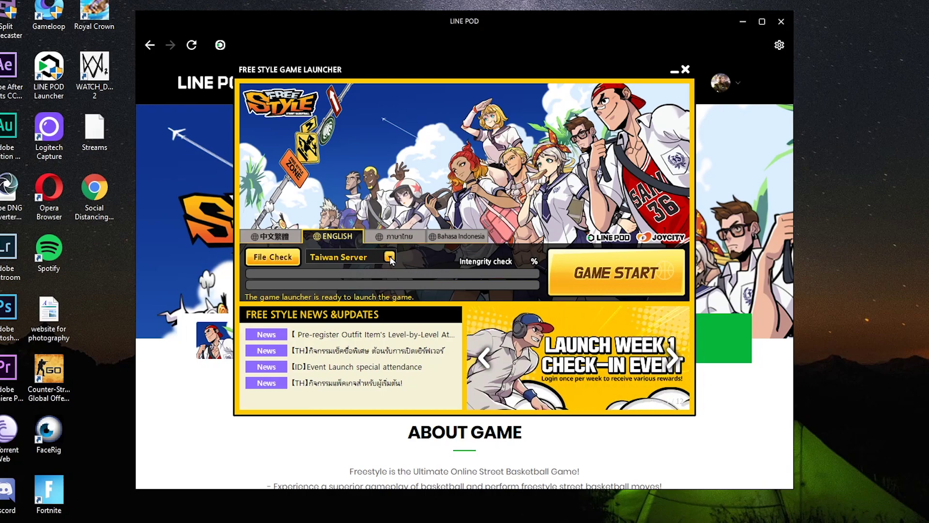